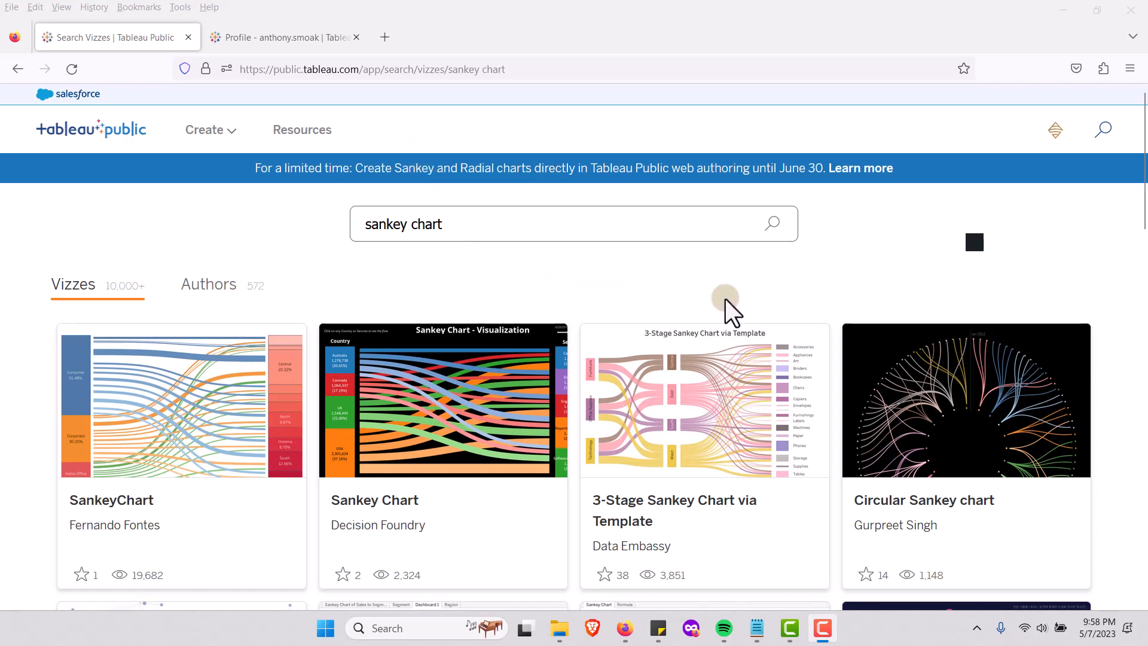
- Examine the example Sankey charts in the Tableau Public search results
scroll(756, 297, down, 1)
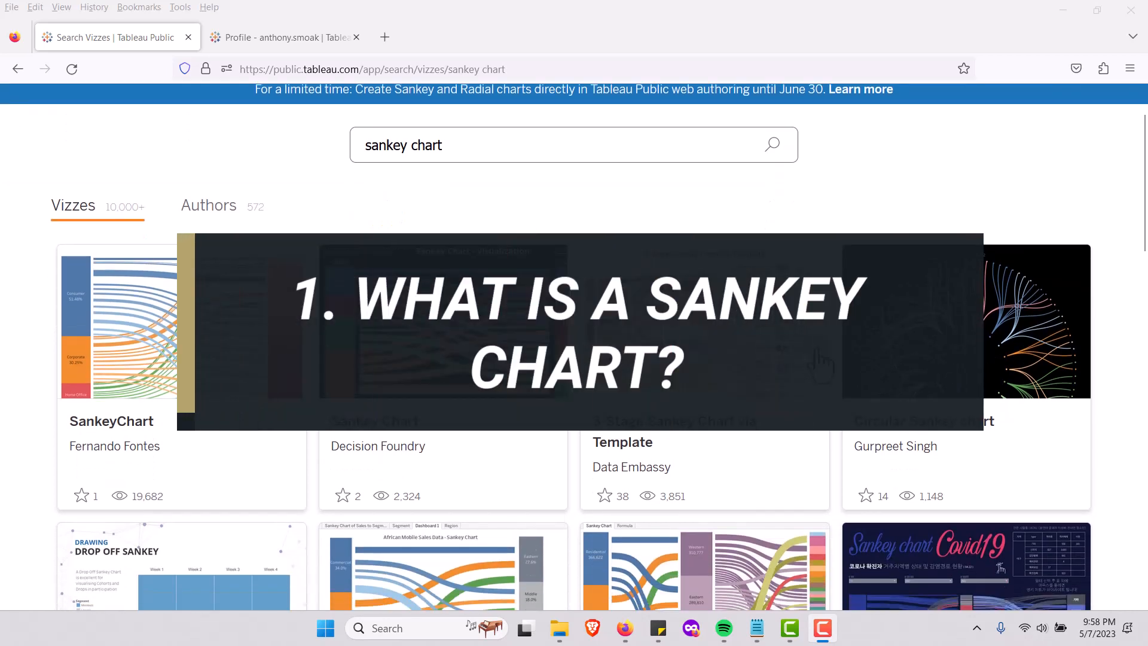
scroll(834, 346, up, 1)
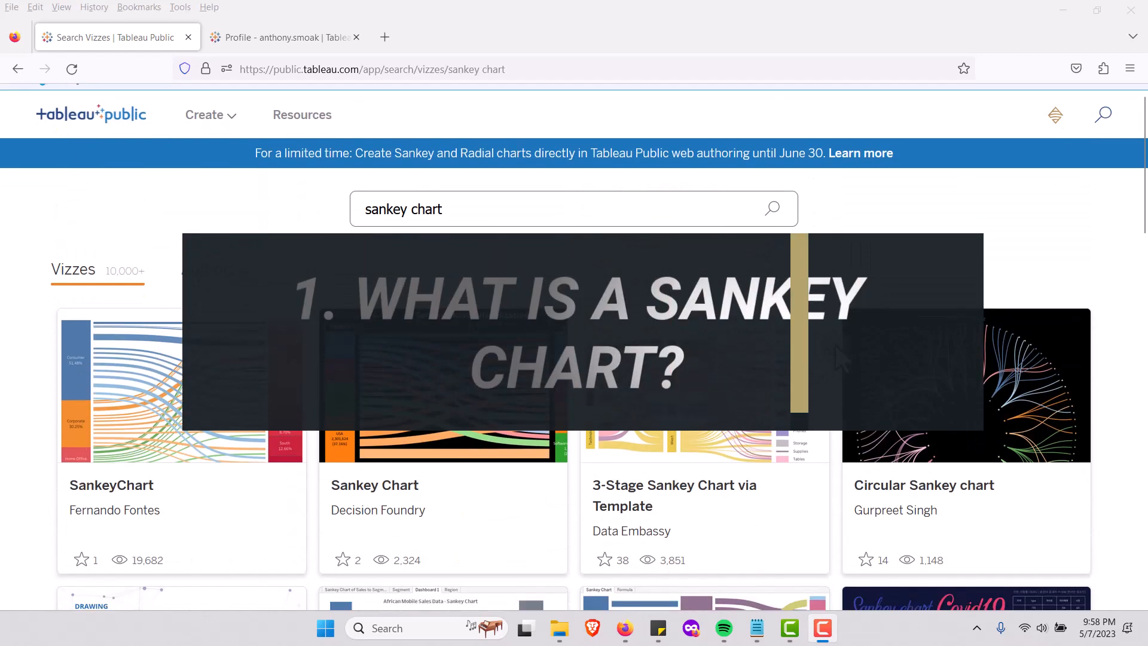
scroll(836, 346, up, 1)
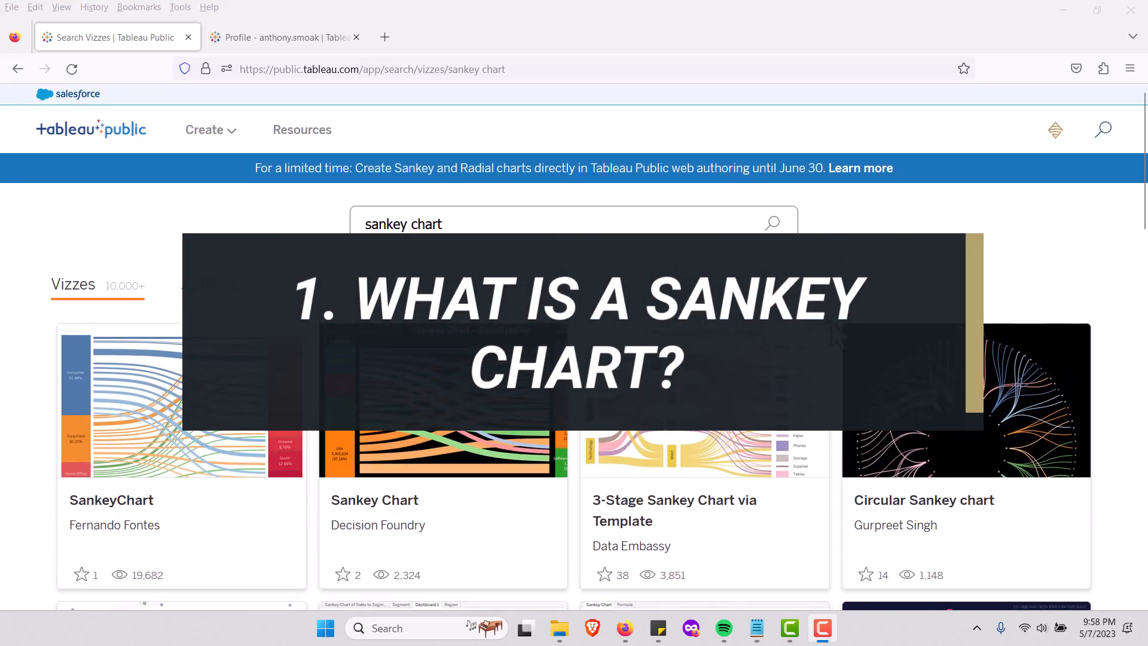
scroll(831, 323, down, 2)
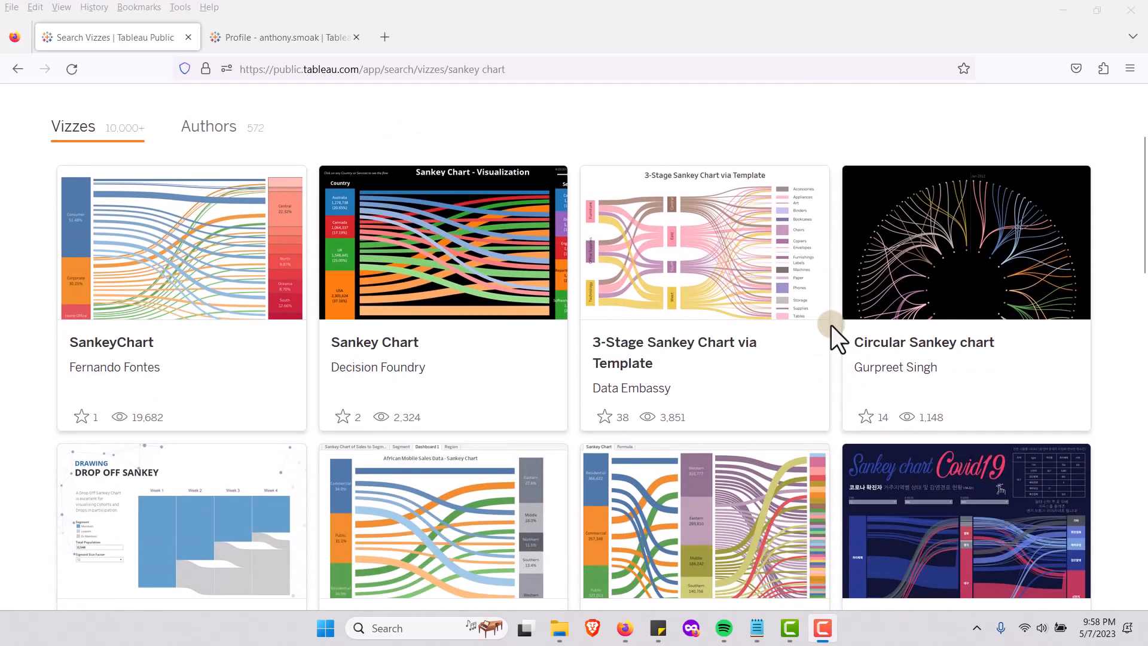
scroll(831, 326, down, 5)
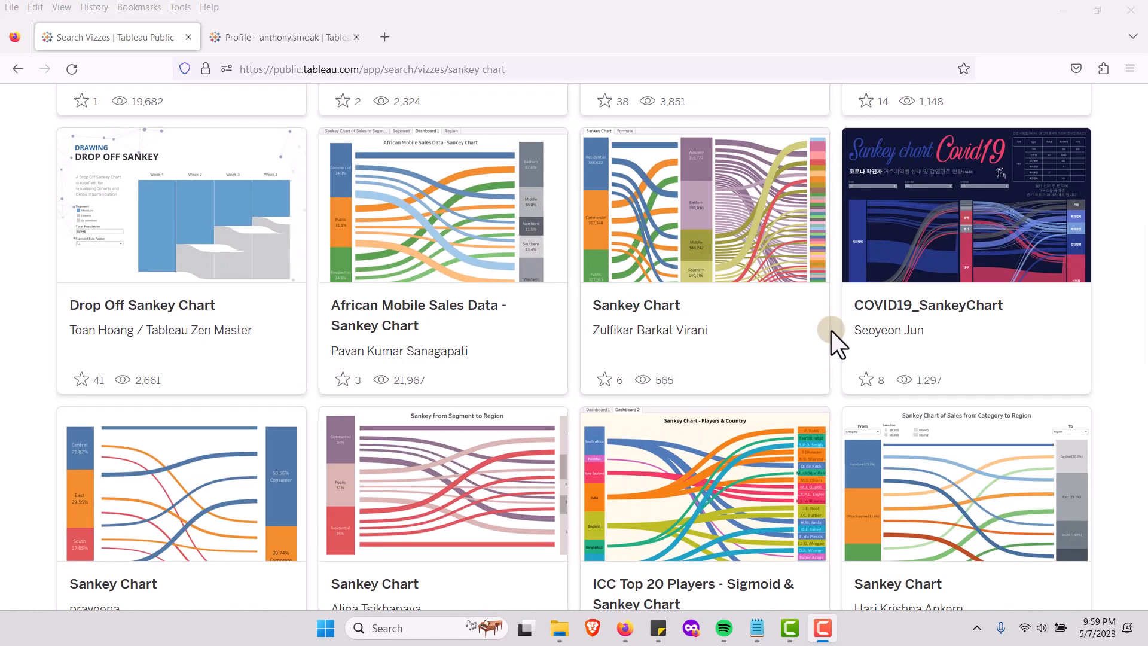
scroll(831, 331, down, 1)
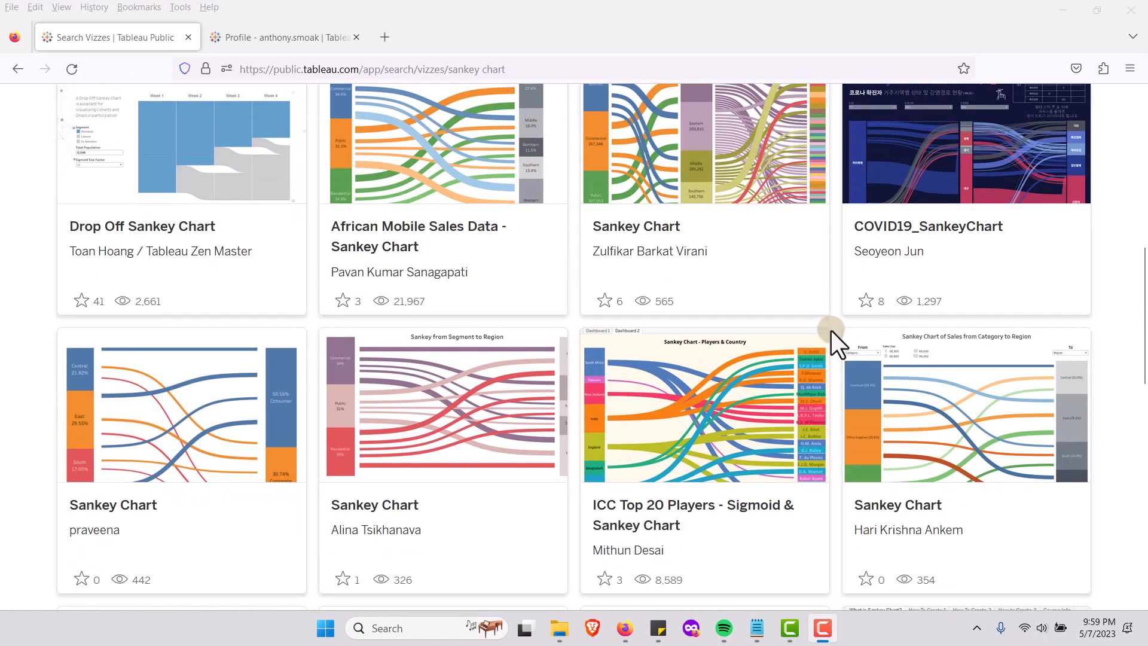
scroll(831, 331, down, 1)
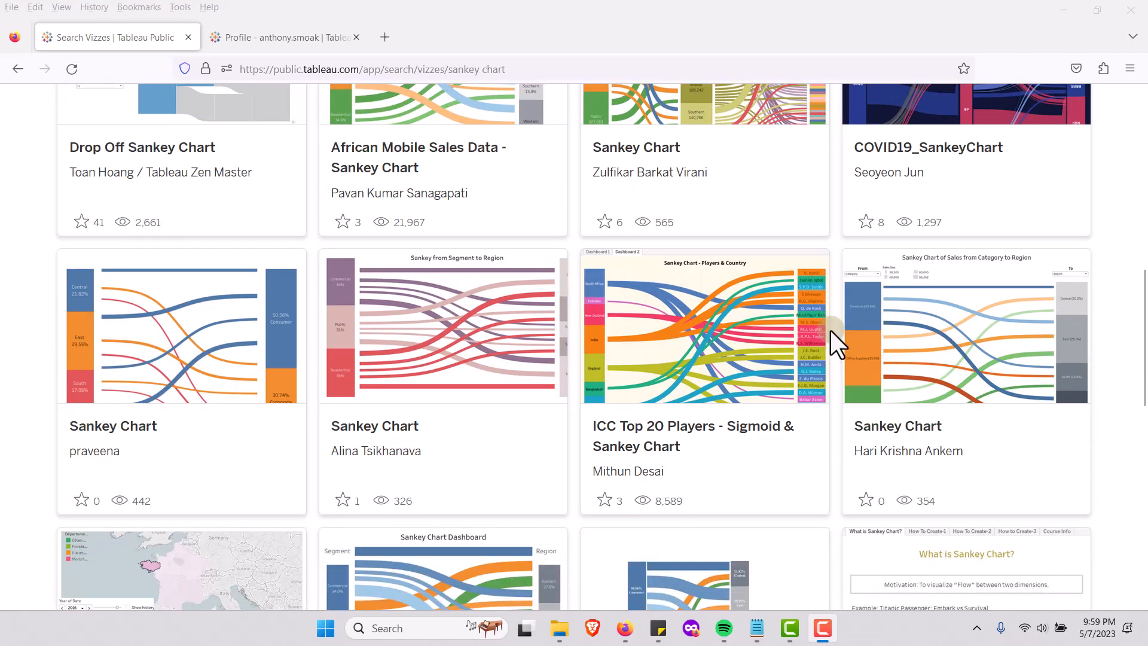
scroll(830, 331, down, 3)
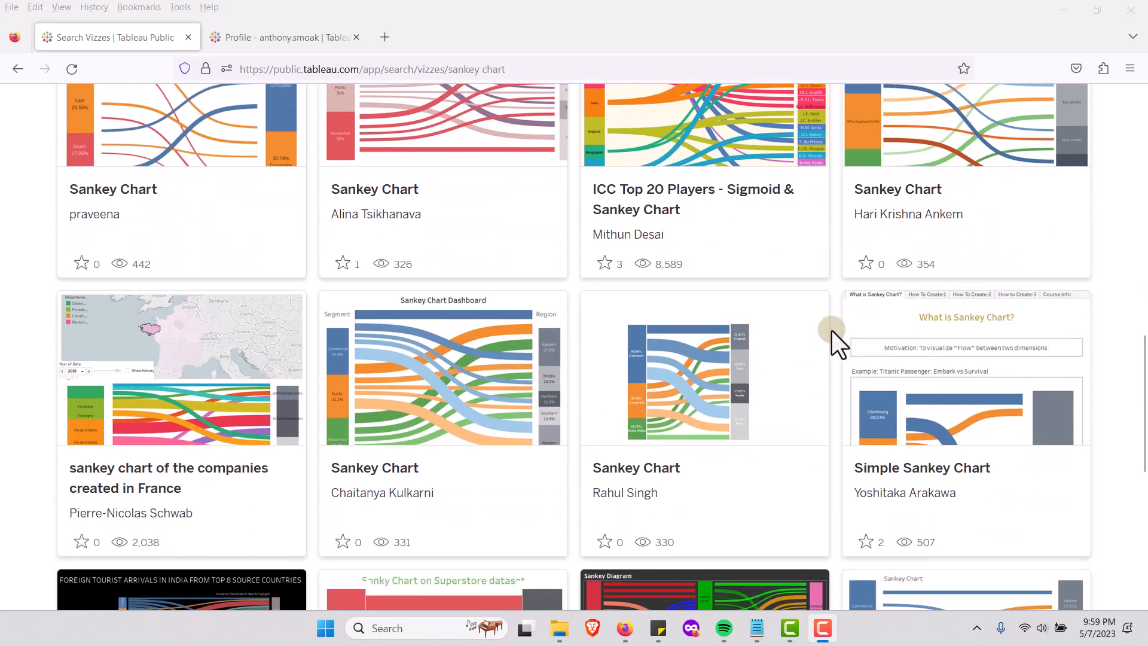
scroll(831, 331, down, 1)
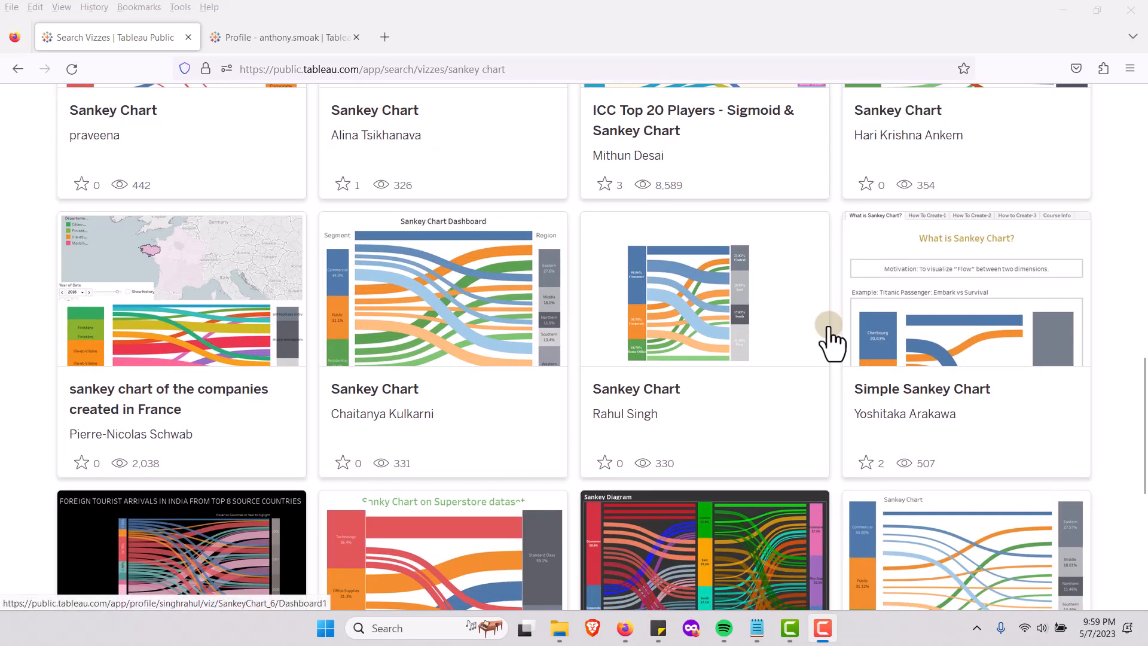
scroll(828, 335, down, 2)
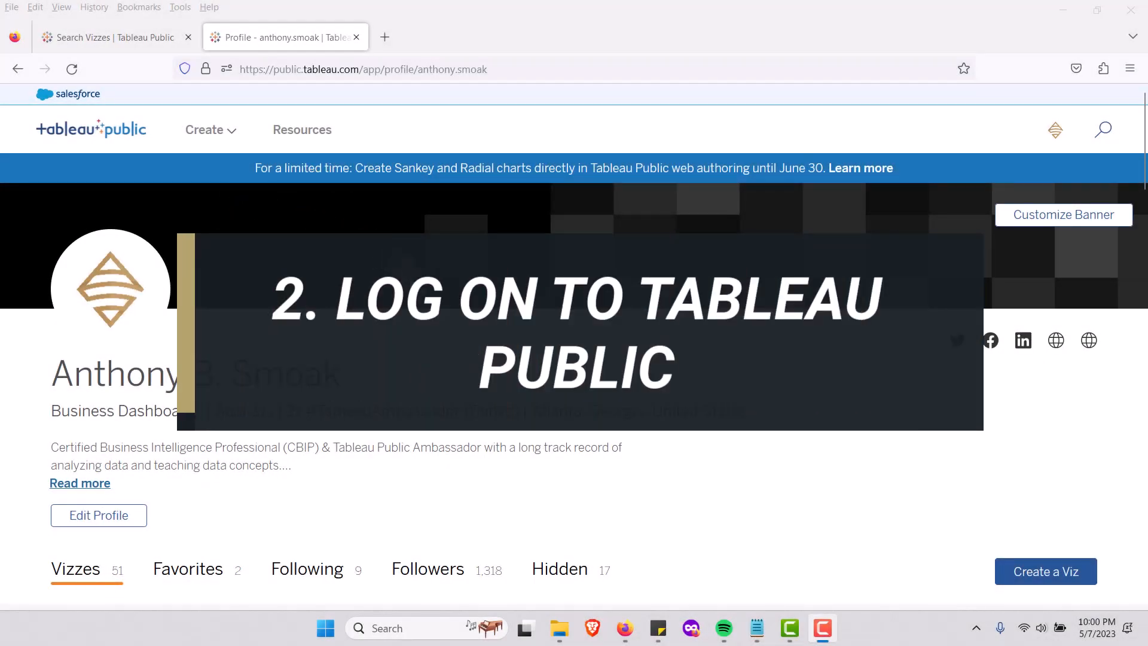
- Examine the published vizzes and header details on the Tableau Public author profile
scroll(576, 337, down, 8)
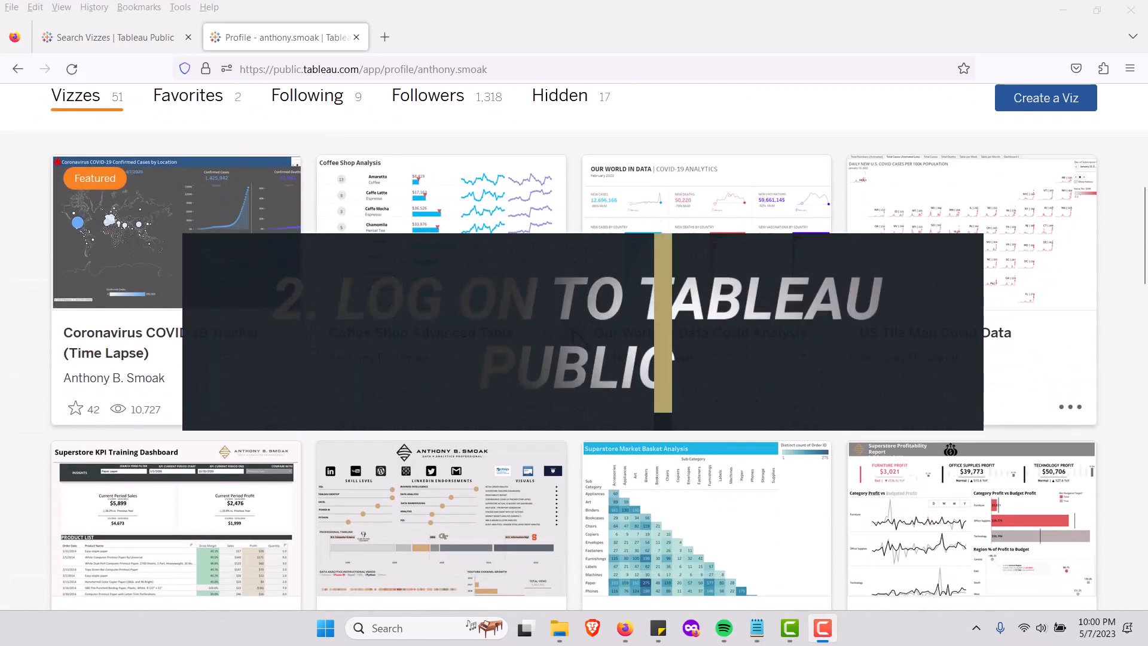
scroll(576, 336, down, 1)
scroll(580, 338, up, 4)
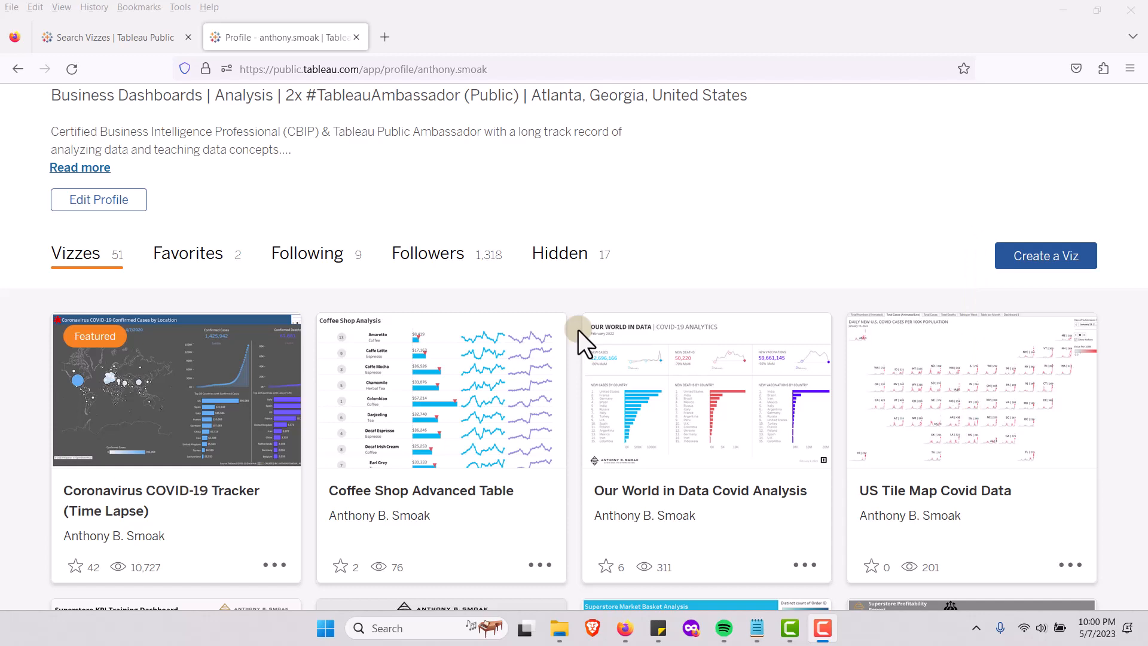
scroll(579, 330, up, 4)
scroll(620, 333, down, 4)
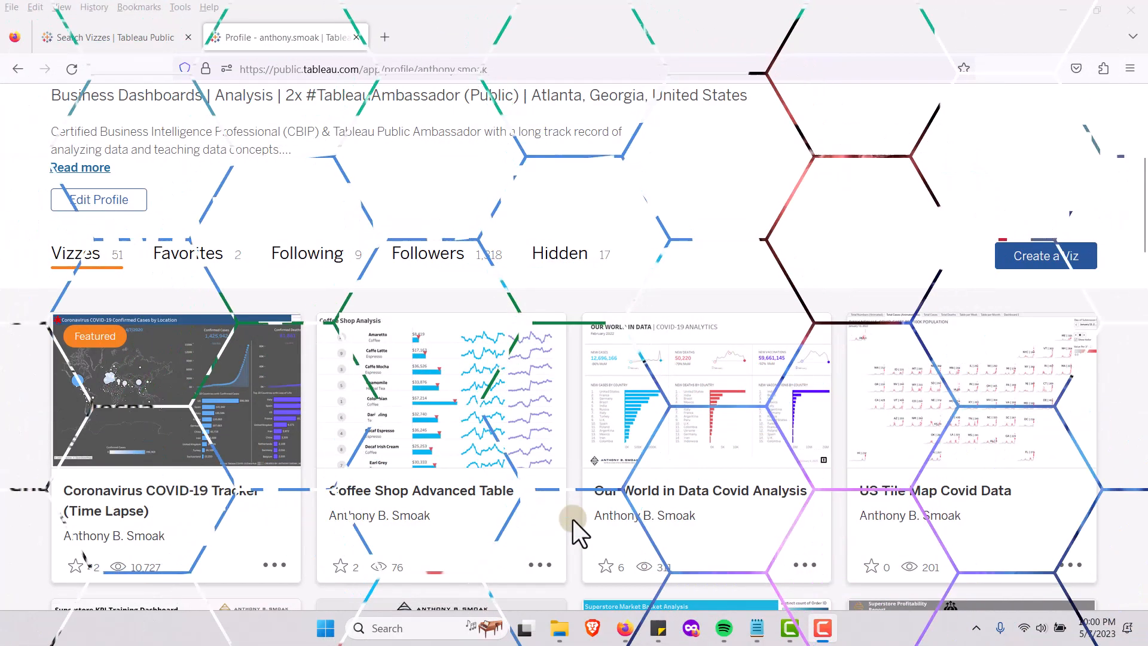
scroll(592, 519, down, 2)
scroll(614, 499, down, 2)
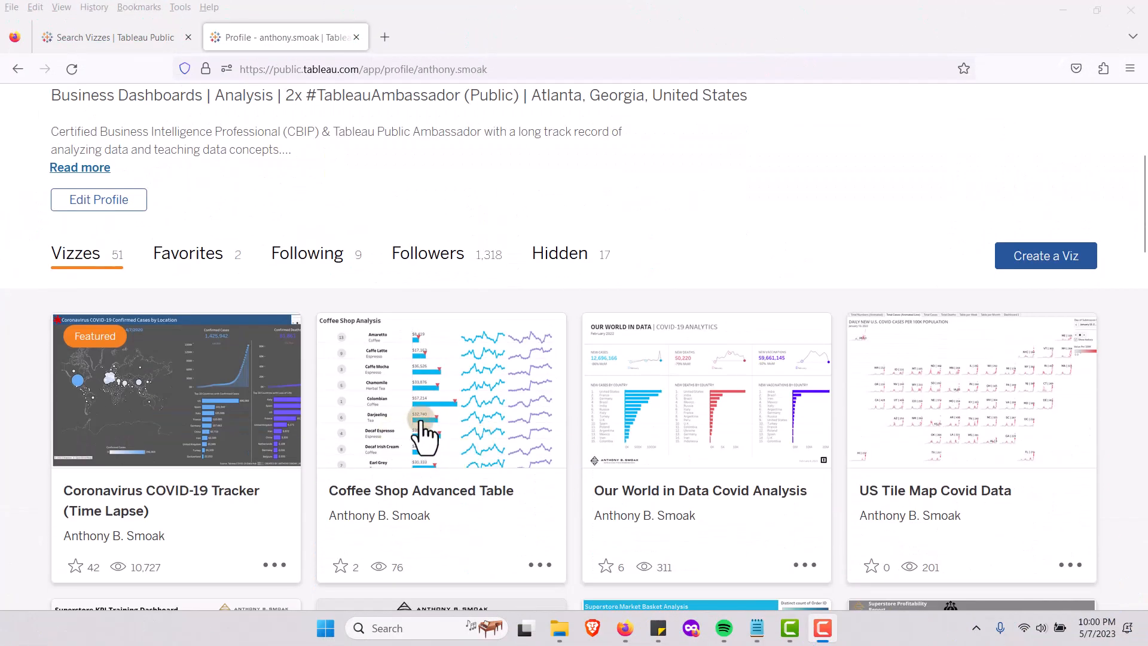
scroll(437, 421, up, 2)
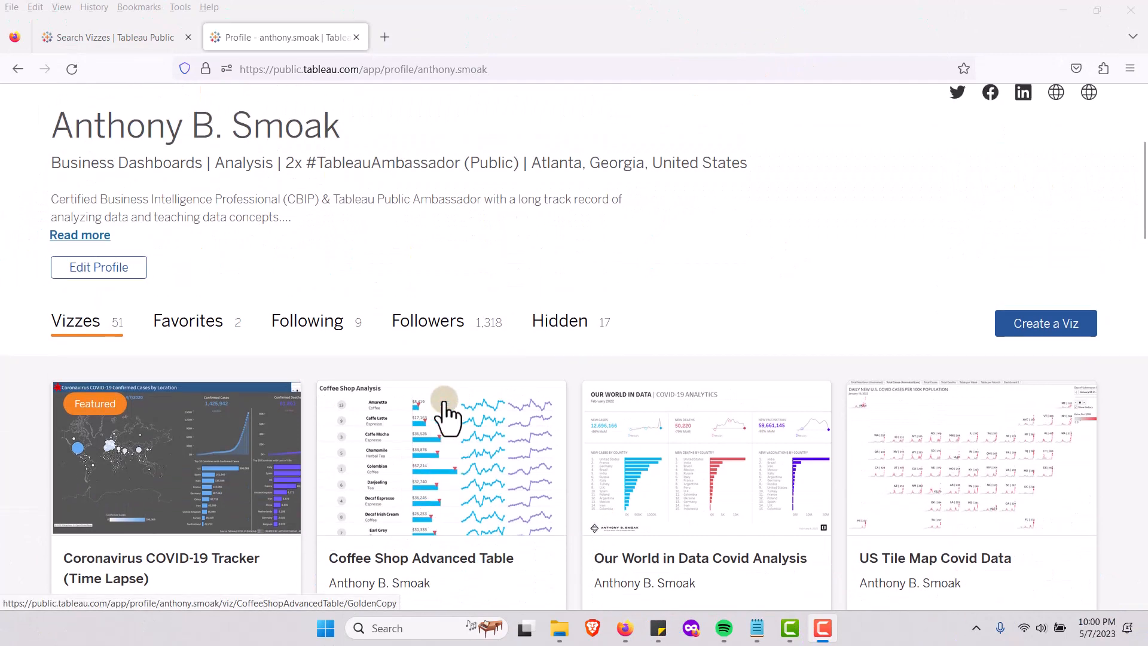
scroll(736, 314, up, 4)
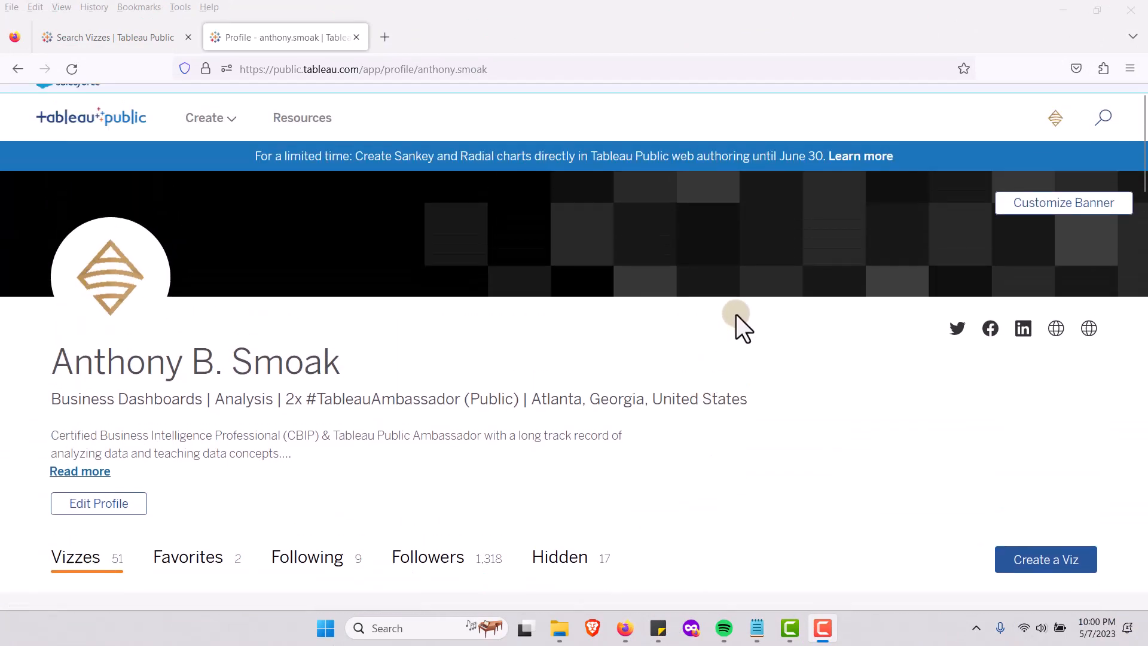
- Start a new web-authored viz from the Tableau Public profile
click(228, 132)
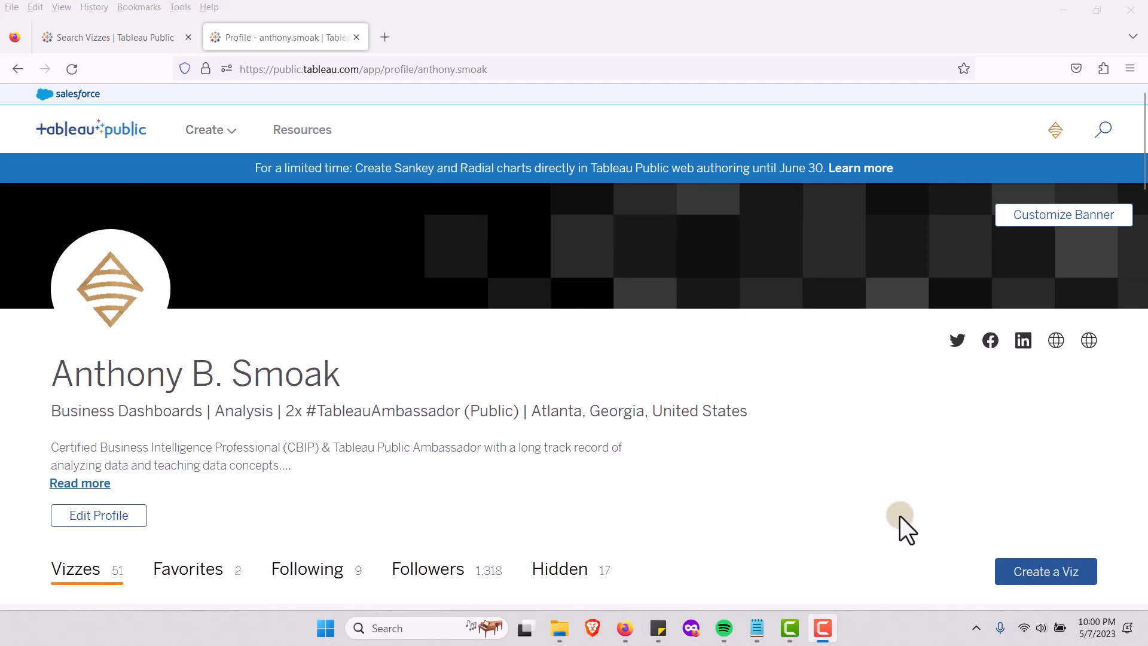
scroll(1004, 520, down, 2)
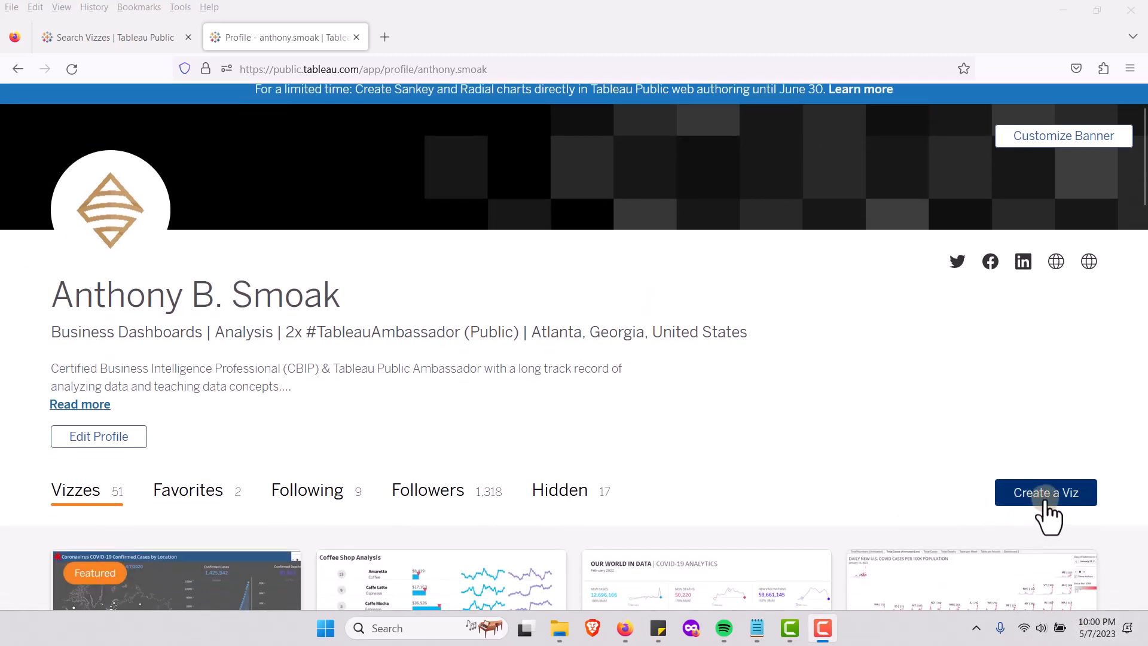
click(1016, 494)
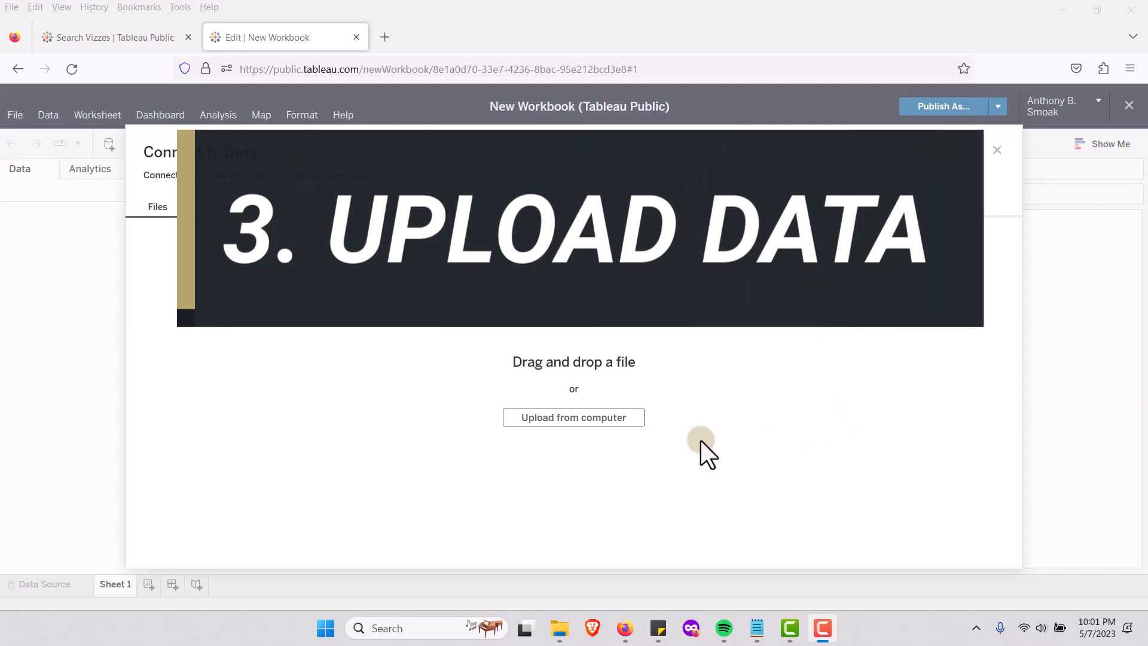
- Upload Sample - Superstore.csv from the computer as the data source and open Sheet 1
click(619, 419)
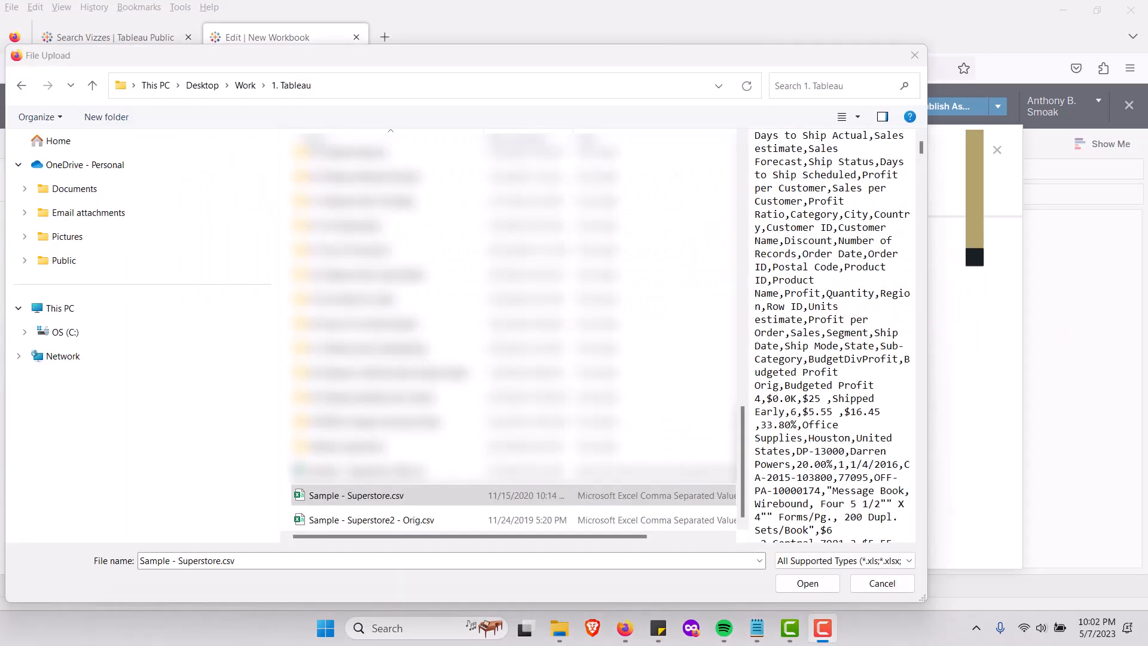
click(378, 496)
double_click(378, 497)
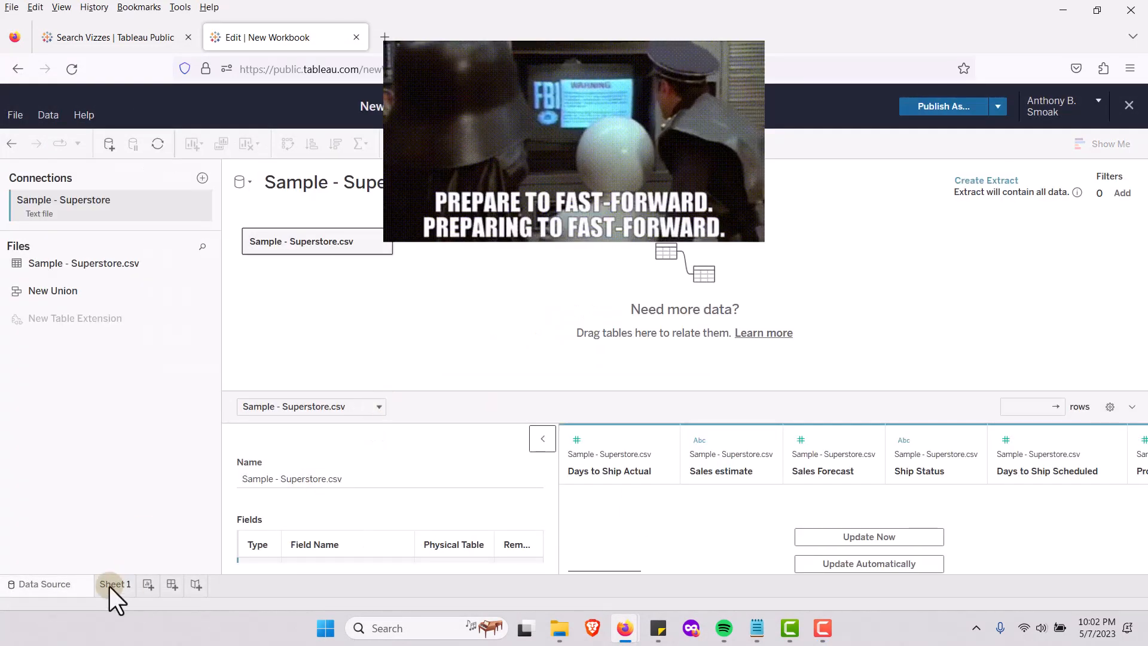
click(111, 584)
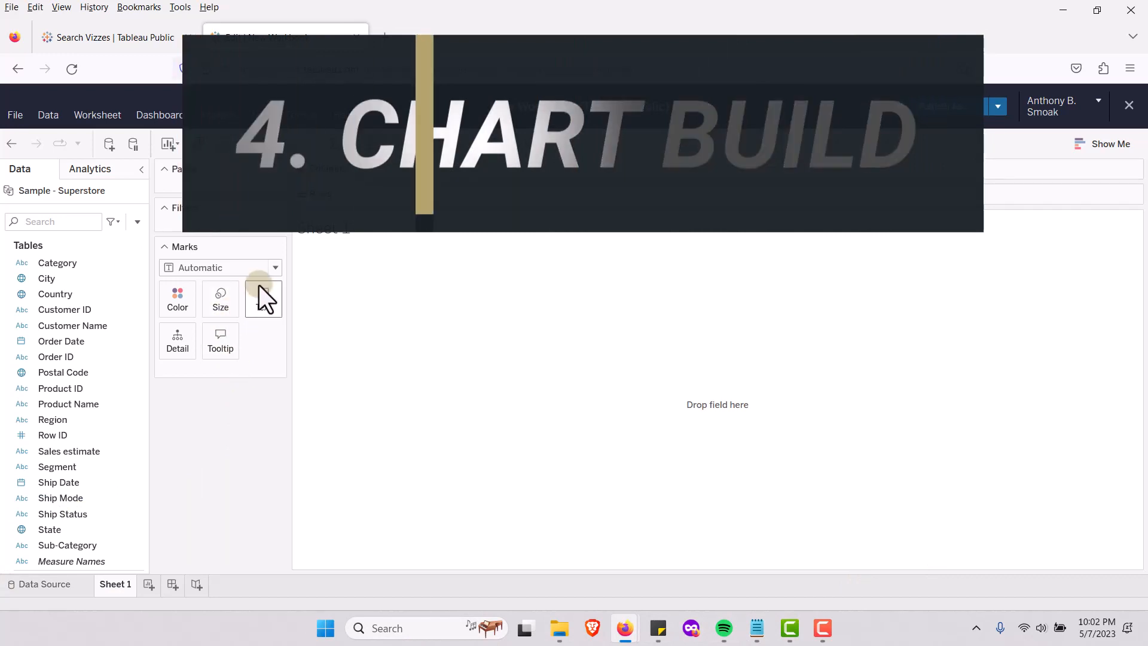
- Set the mark type to Sankey and add Segment and Region as the chart's levels, in that order
click(274, 268)
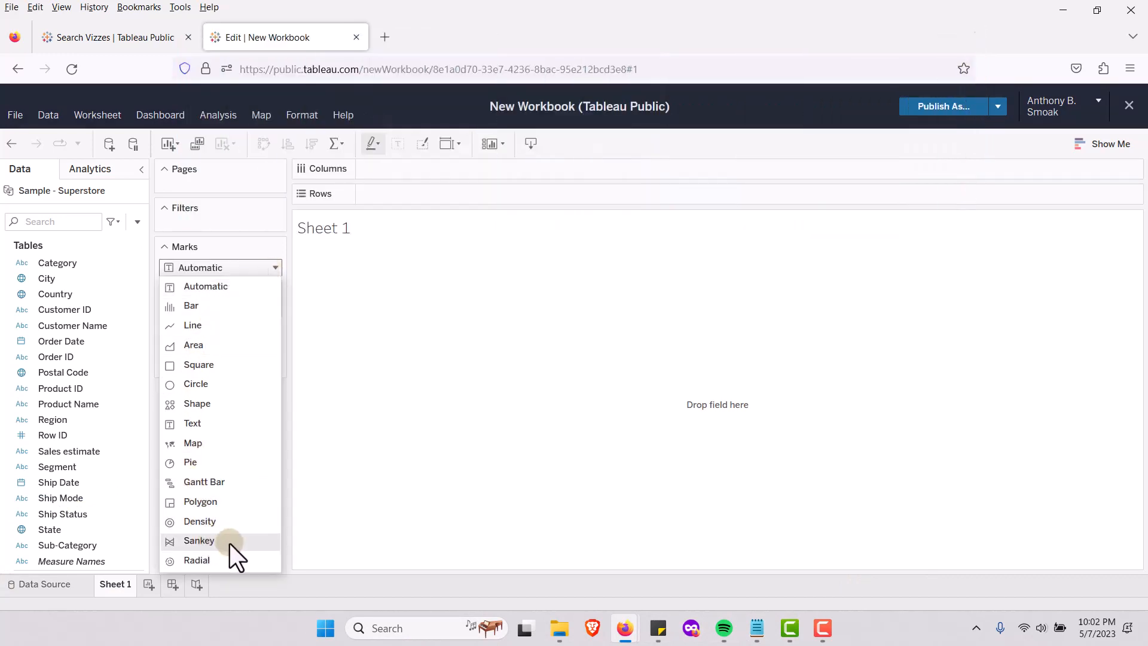
click(229, 543)
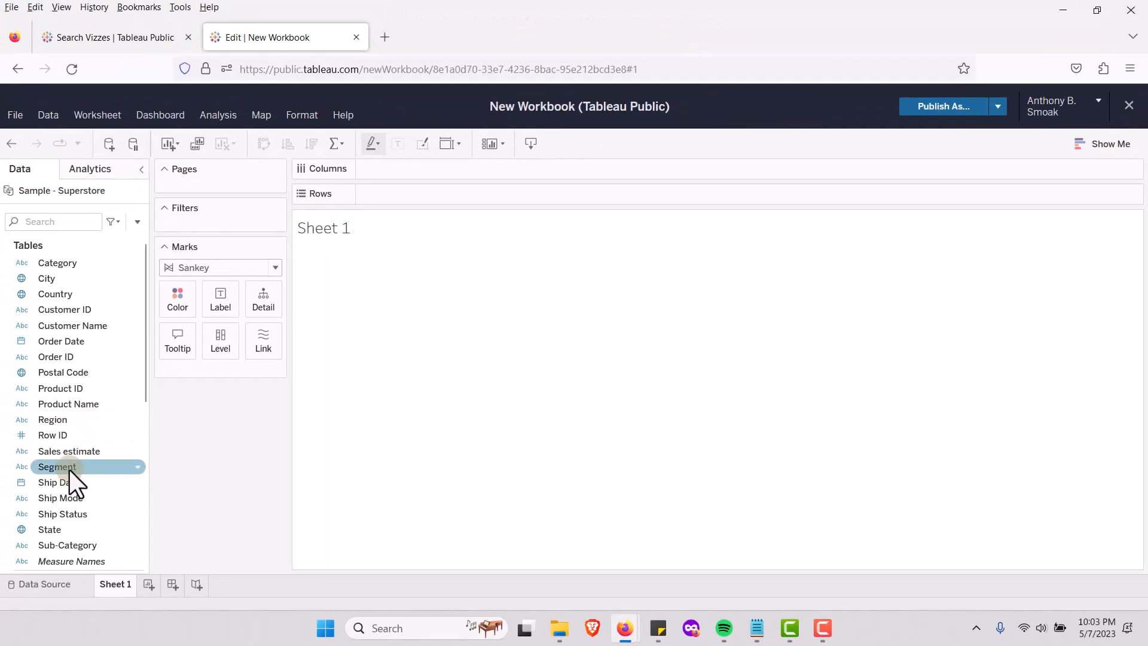
drag(70, 470, 228, 346)
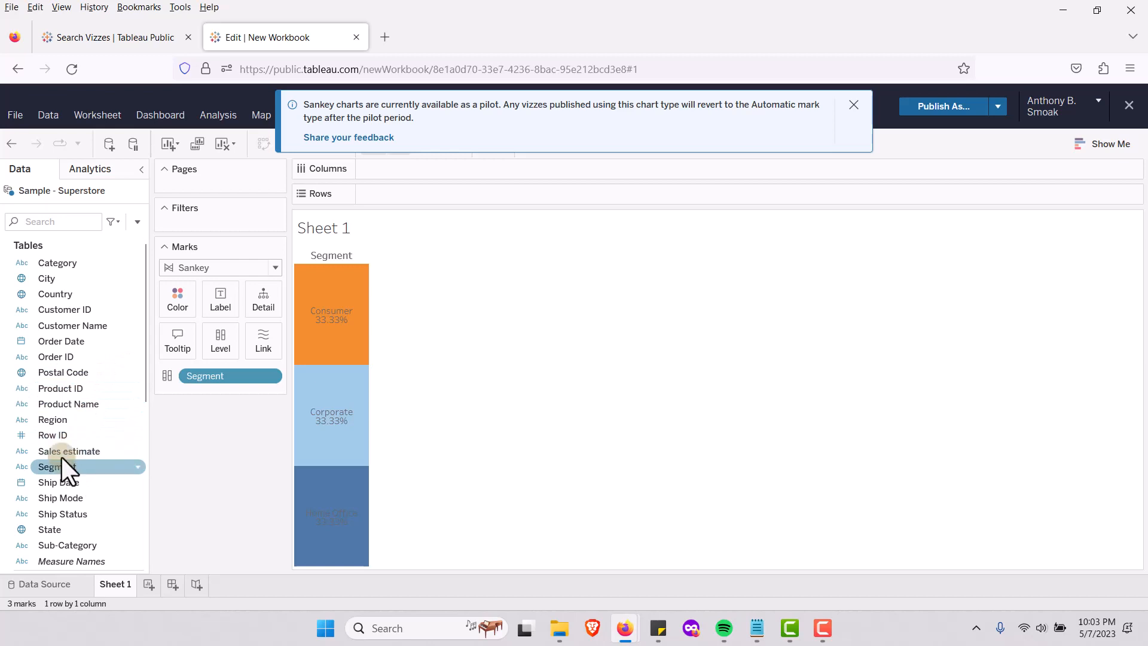
drag(55, 421, 229, 345)
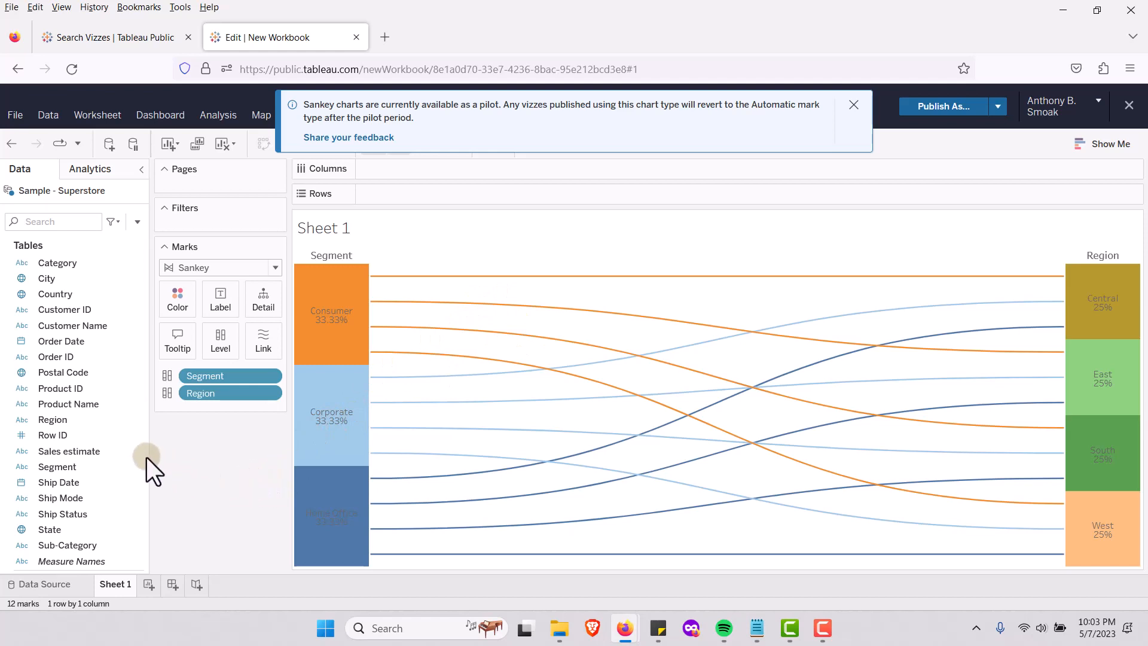
- Assign the Sales measure to the Sankey's links so the flows are sized by sales
scroll(139, 446, down, 5)
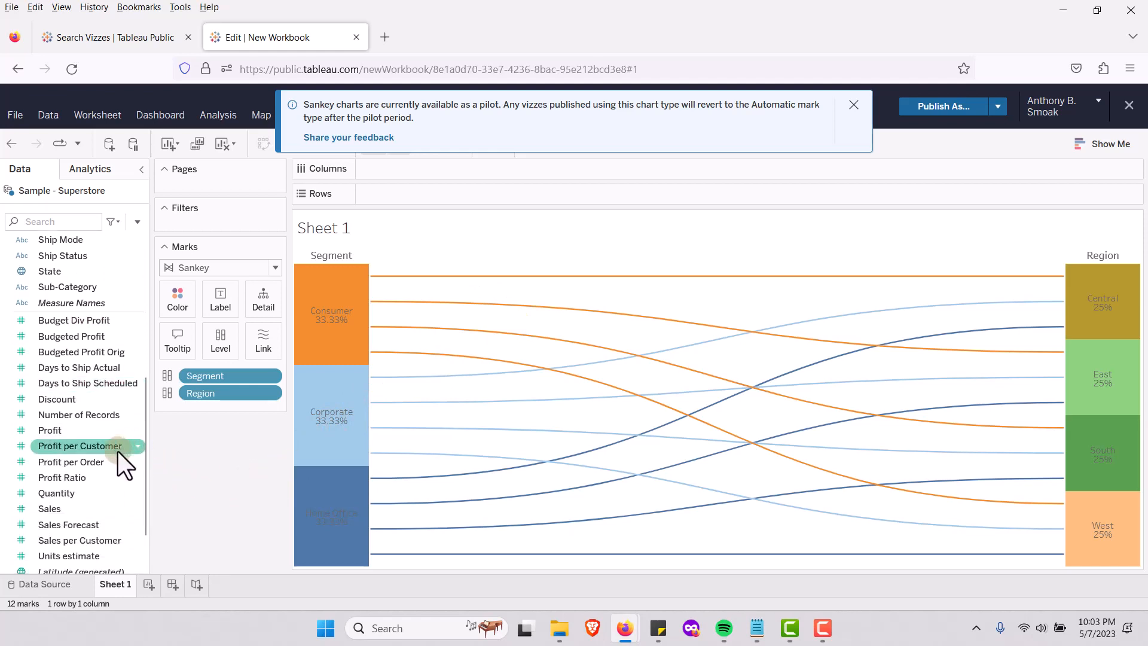
drag(52, 508, 267, 336)
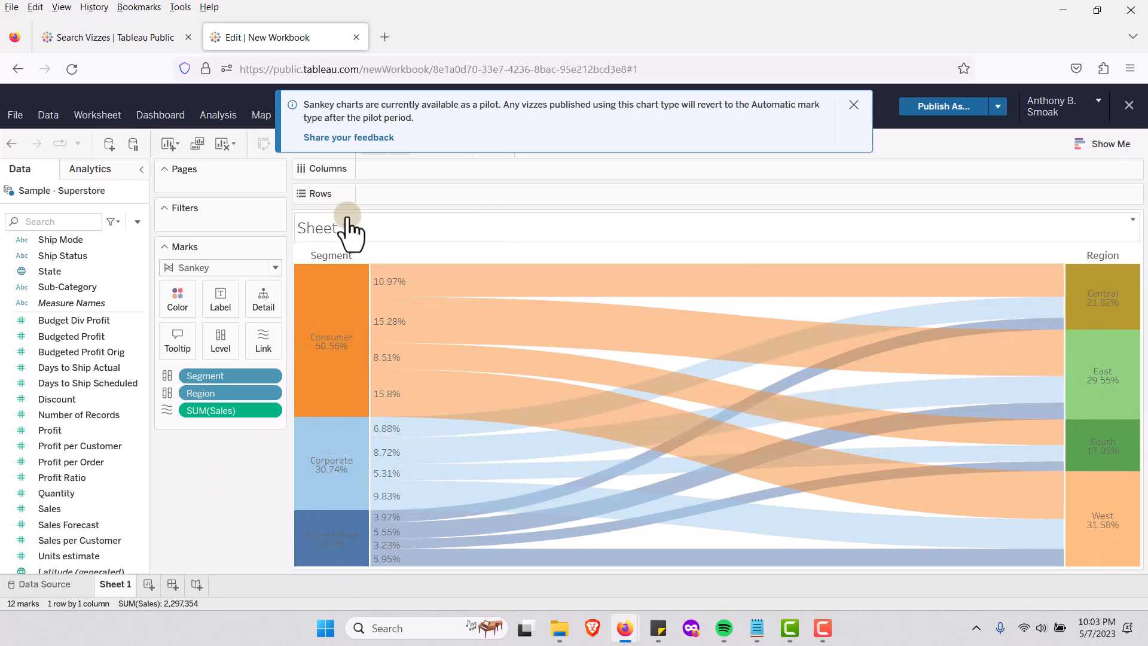
mouse_move(419, 286)
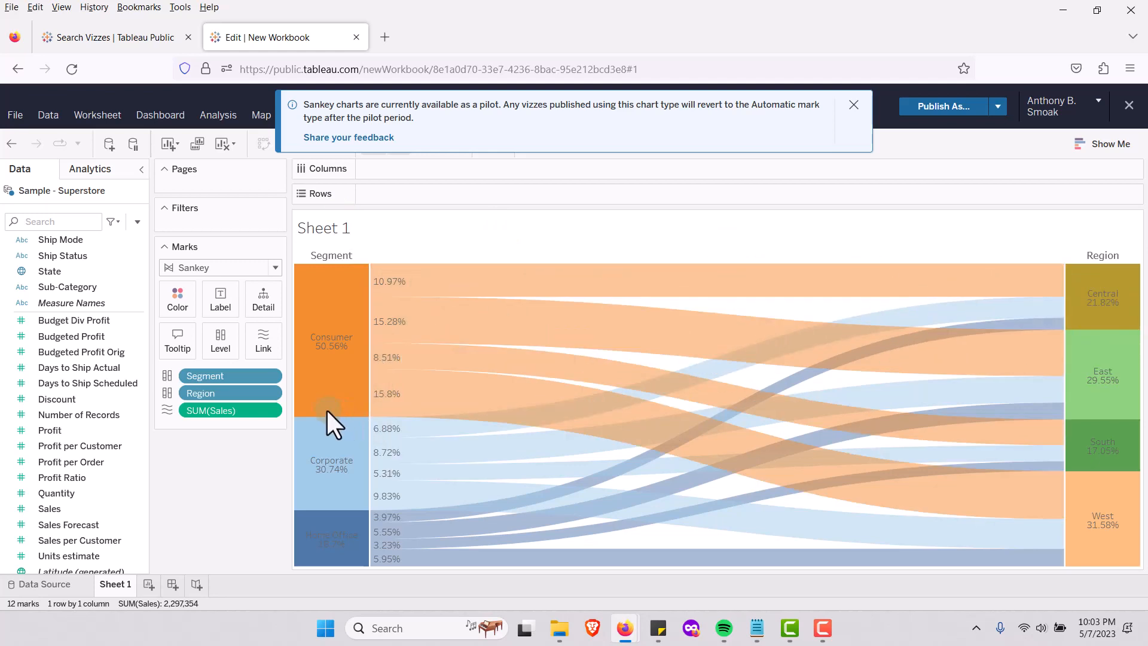
- Narrow the Sankey's level bars slightly and raise the level padding to nearly the maximum
click(221, 342)
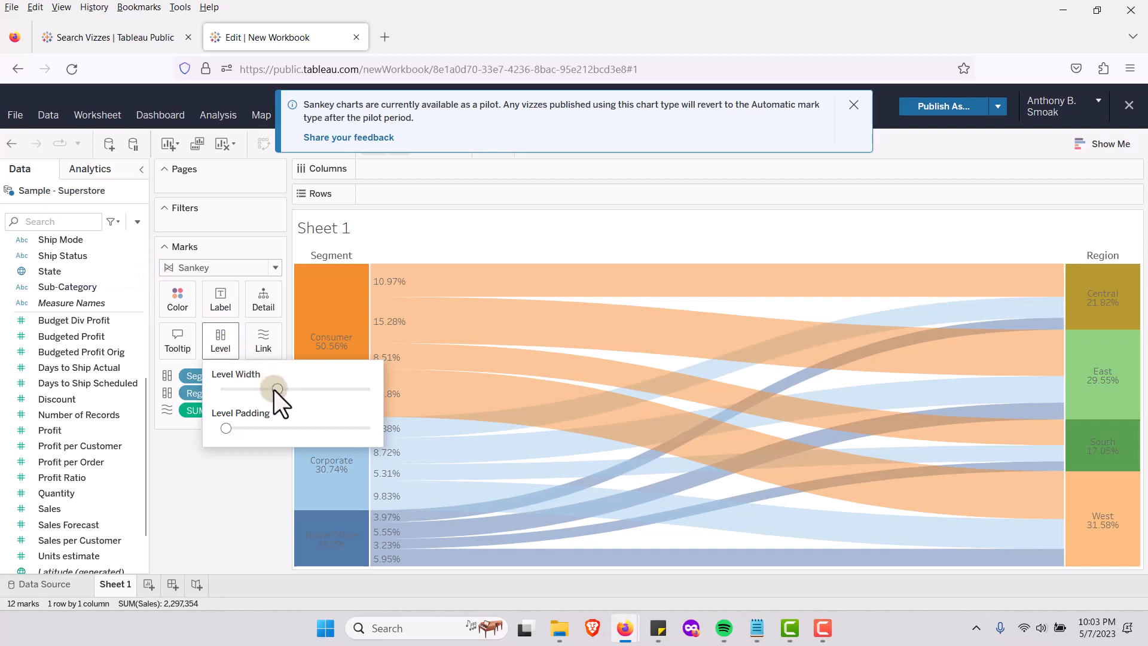
drag(305, 388, 268, 388)
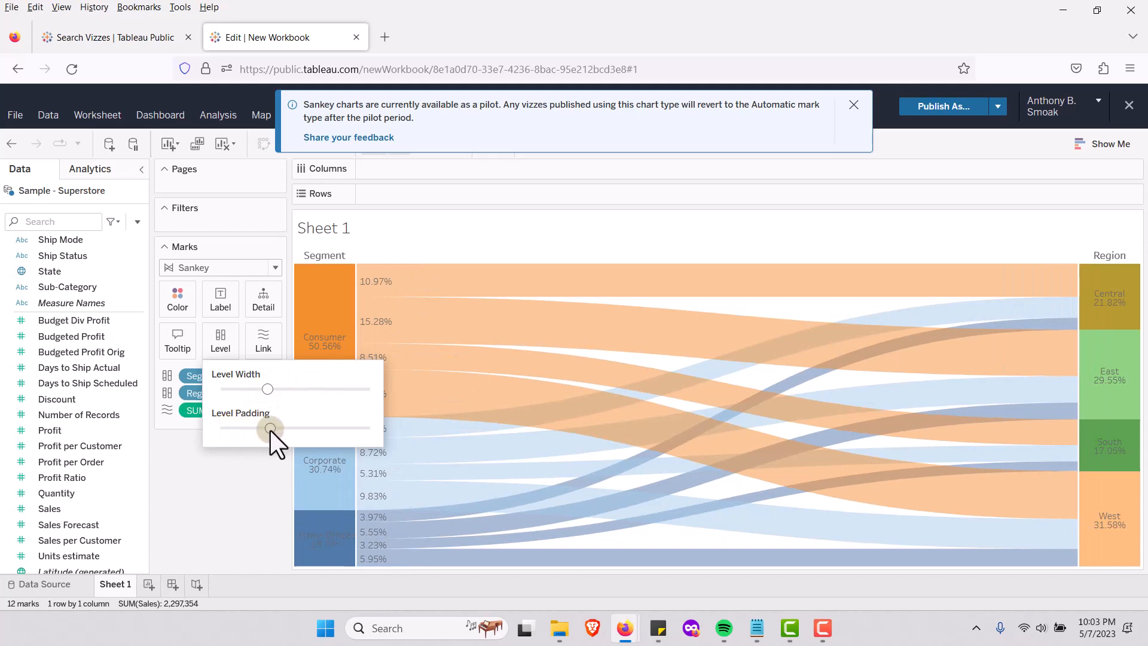
drag(270, 429, 313, 429)
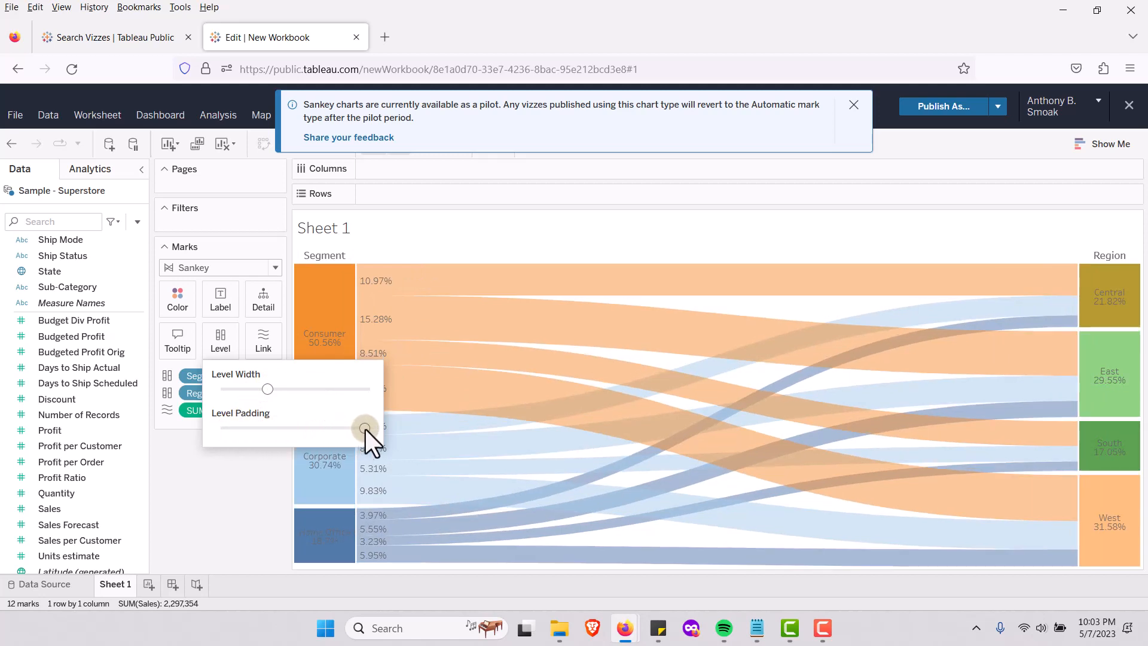
click(210, 502)
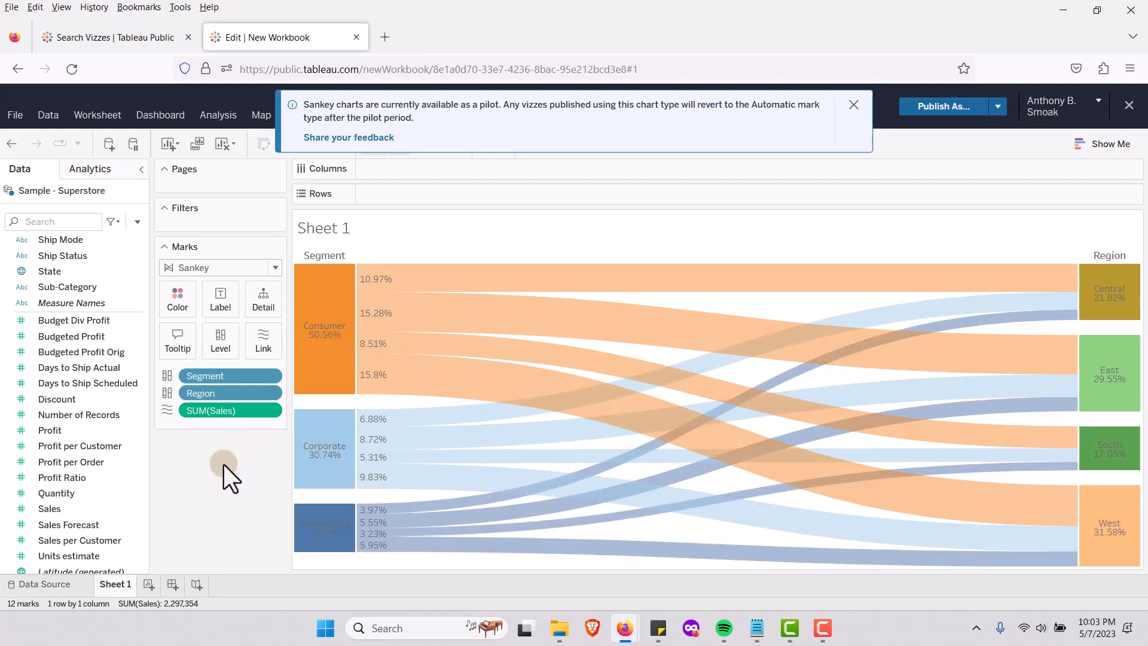
- Add Ship Status to the Sankey as a third level after Region
scroll(88, 442, down, 1)
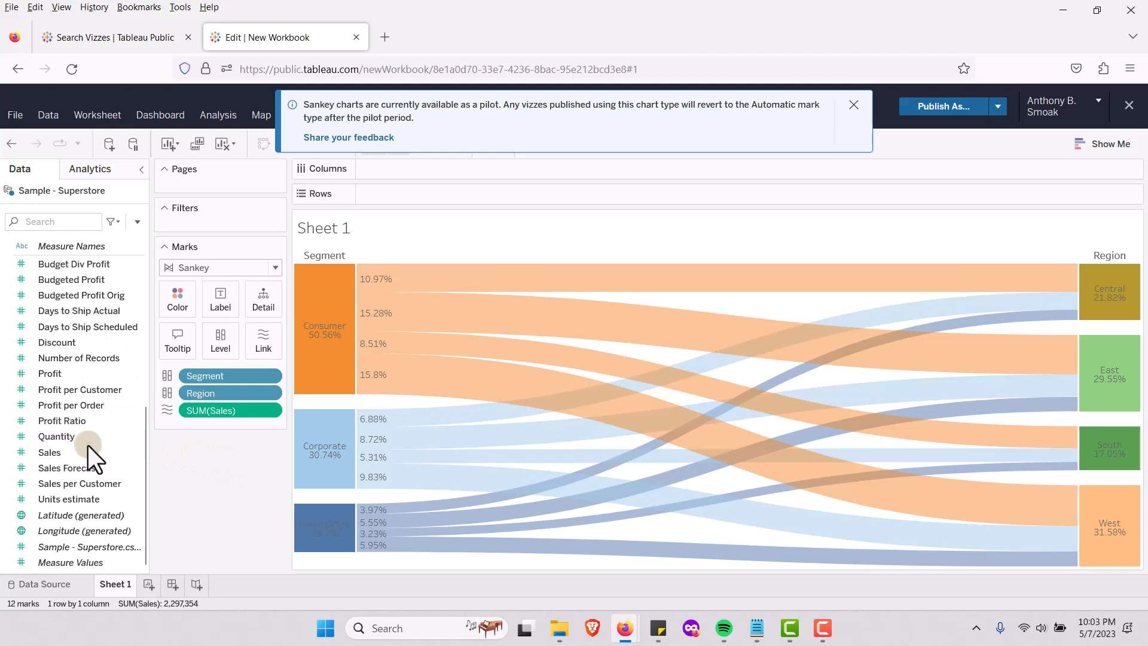
scroll(87, 445, up, 4)
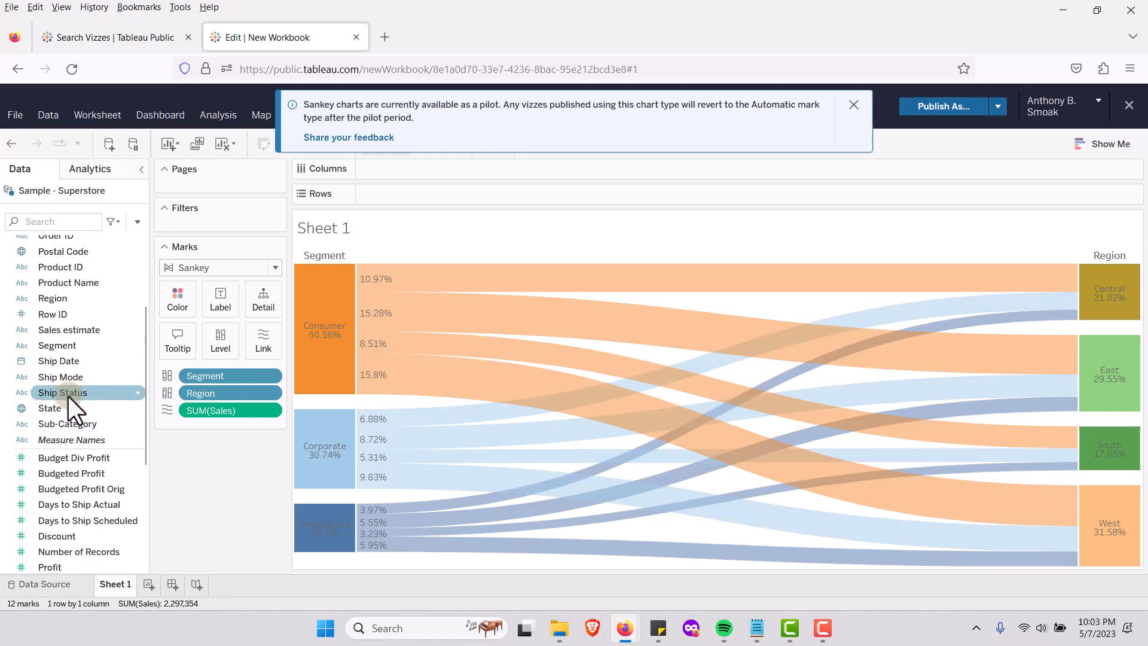
drag(69, 397, 229, 347)
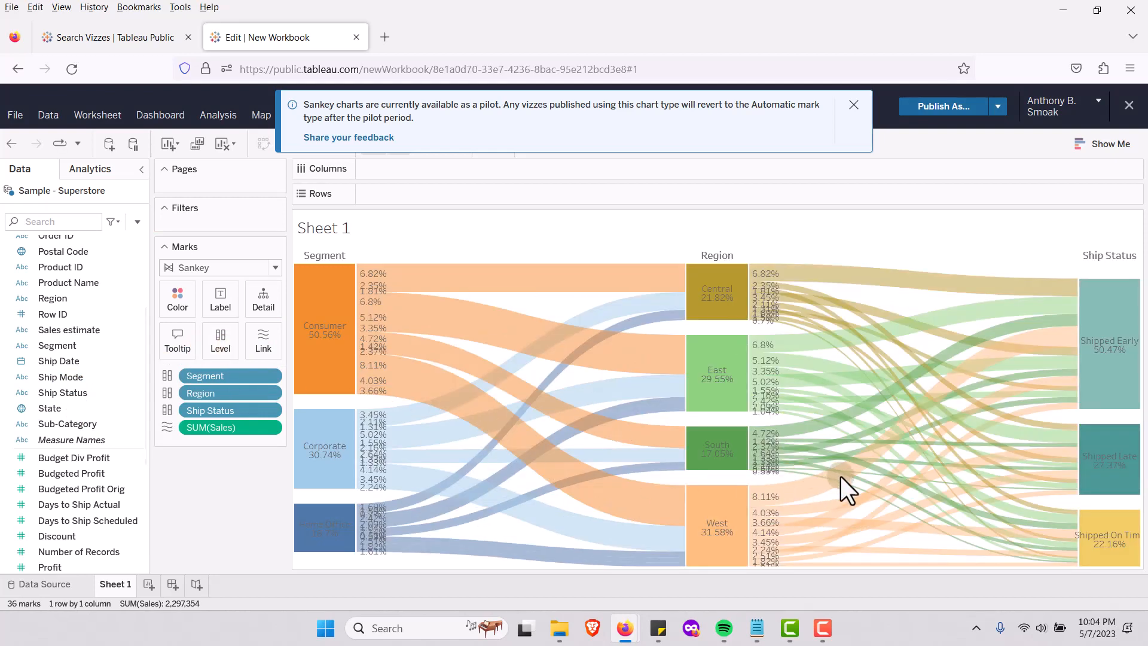
- Toggle the mark labels off and back on, and stop labels from overlapping other marks
mouse_move(772, 351)
click(220, 305)
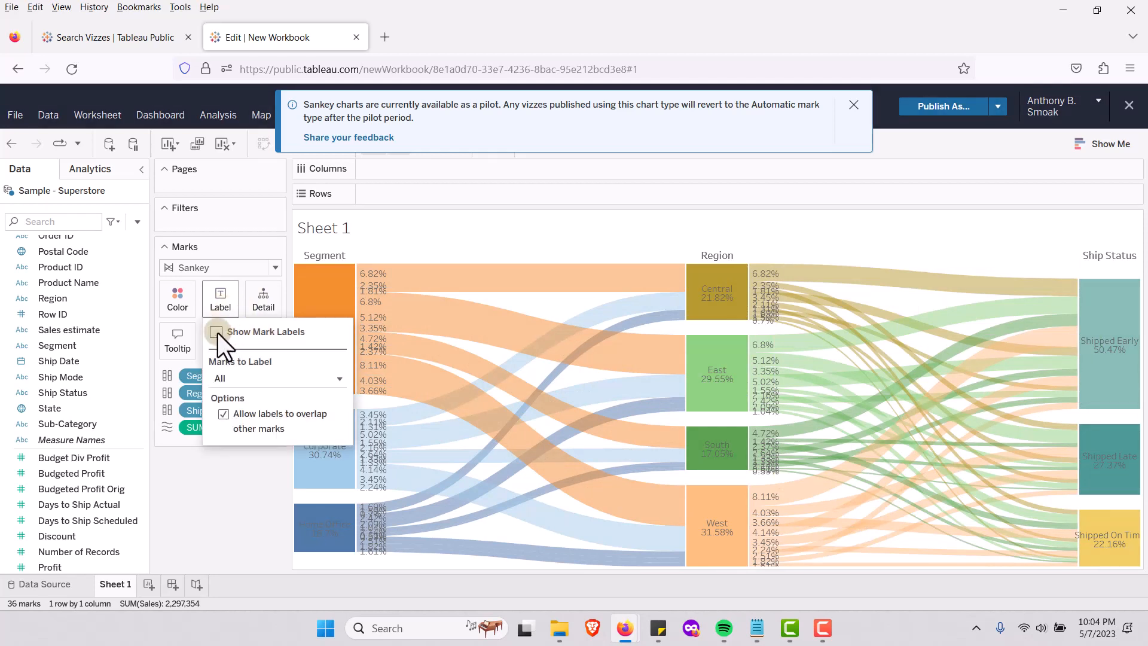
click(216, 331)
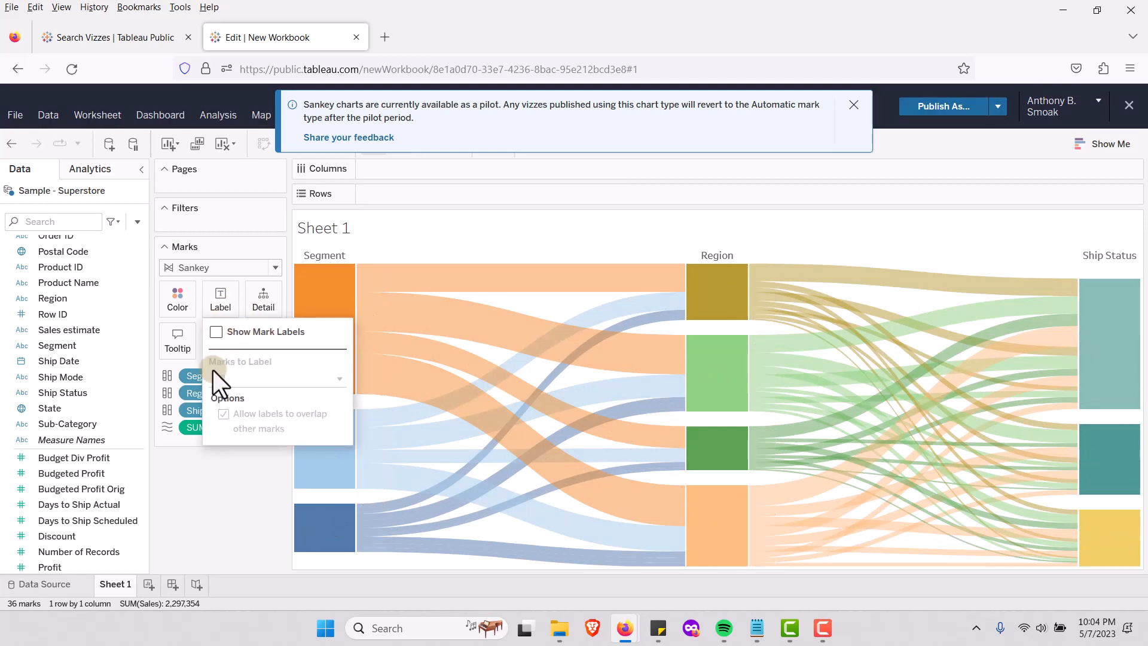
click(216, 332)
click(224, 414)
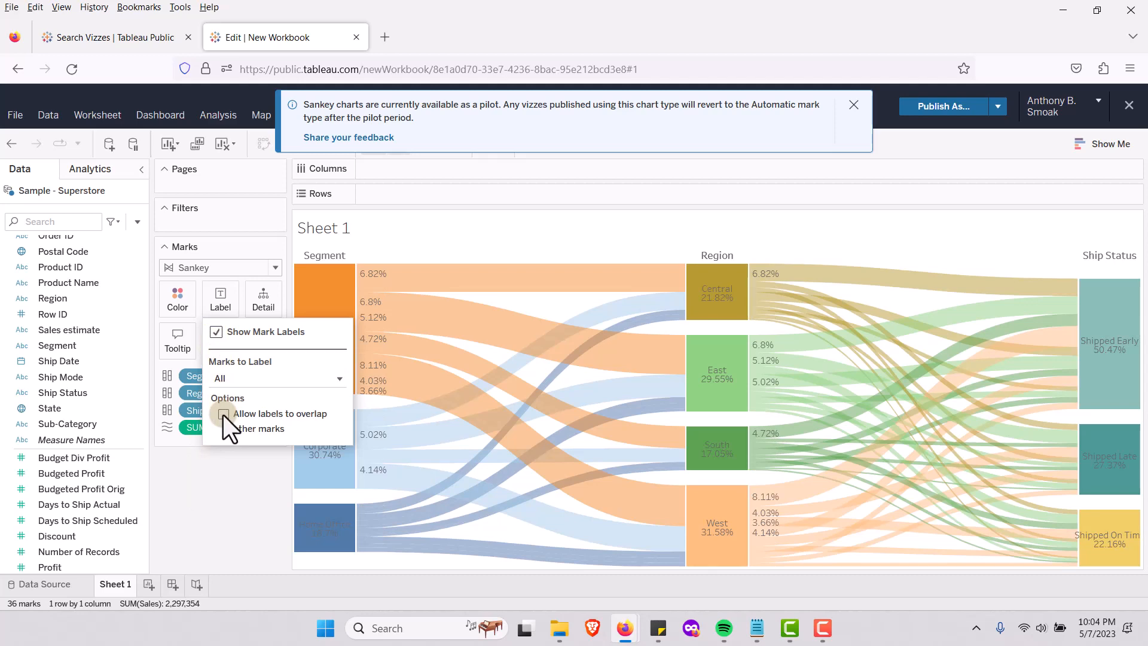
click(251, 475)
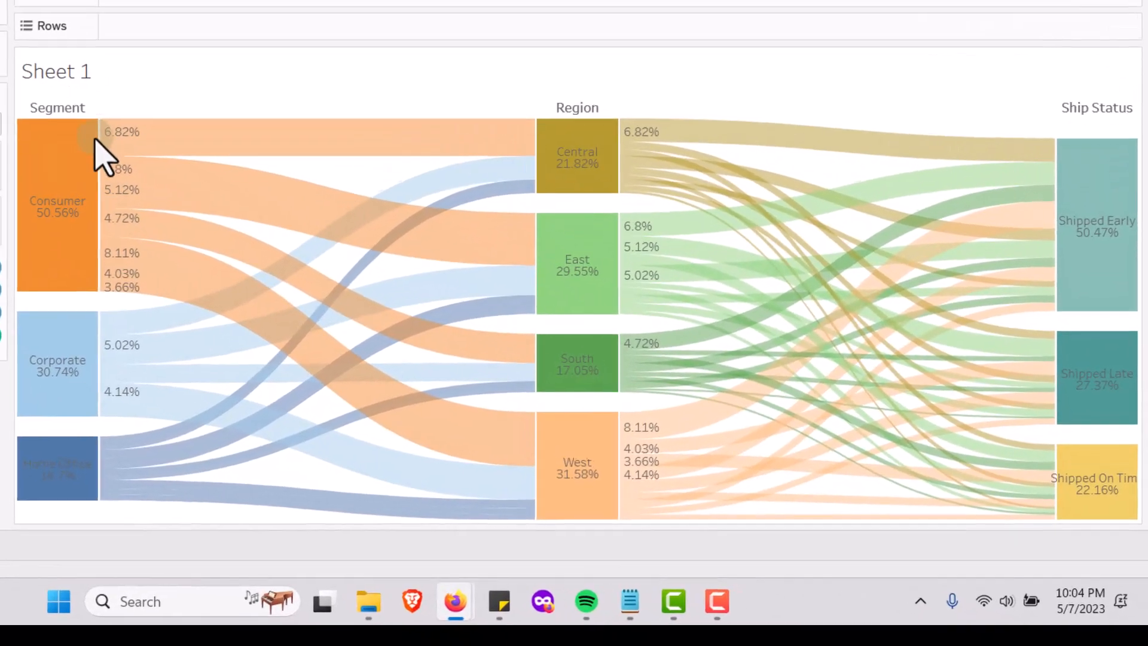
- Dismiss the Sankey pilot notice and start publishing the workbook
mouse_move(372, 278)
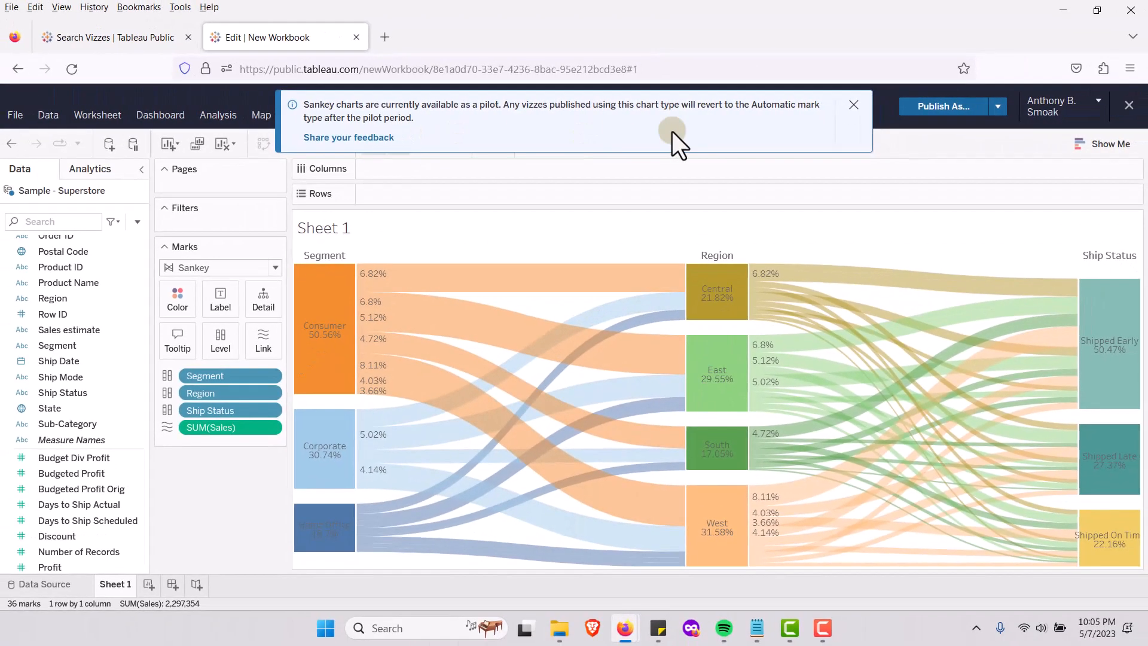
click(962, 104)
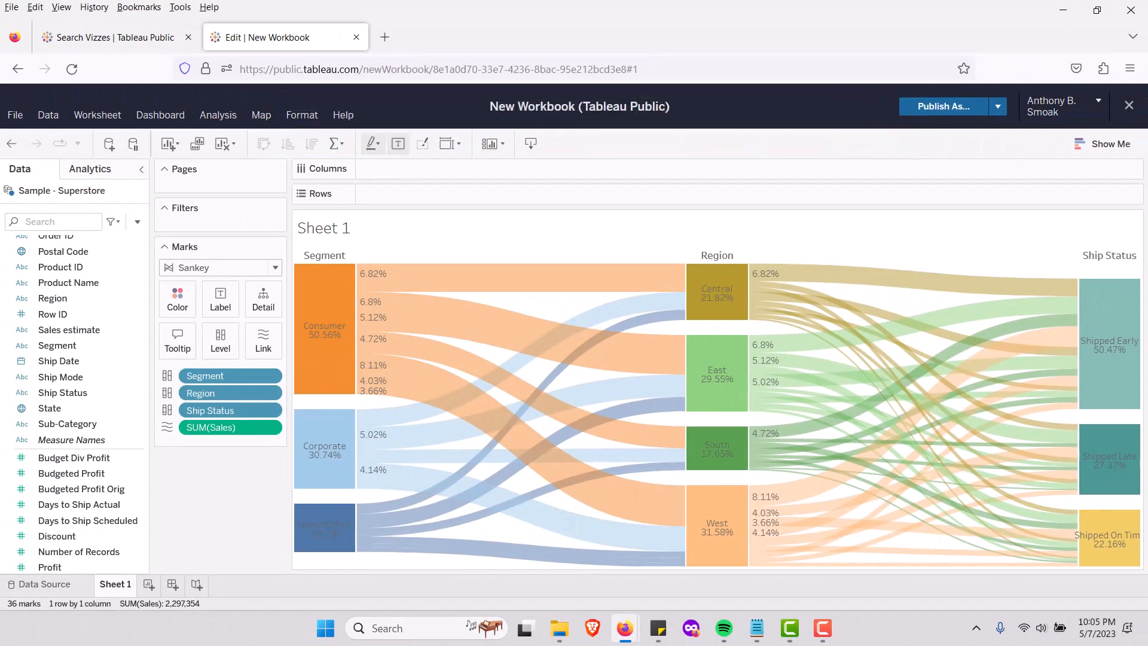